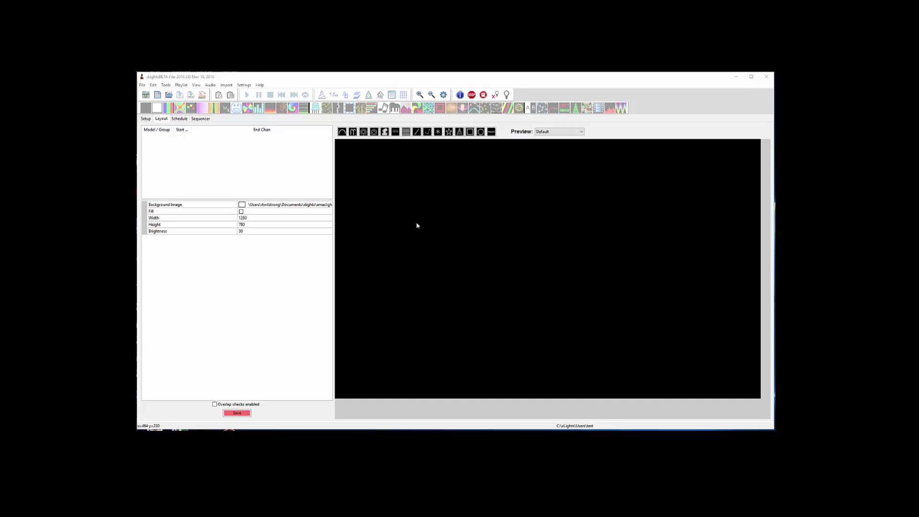
Draw a 180-degree, 50-node Arches model on the layout preview, using channels 1–150
left_click(342, 131)
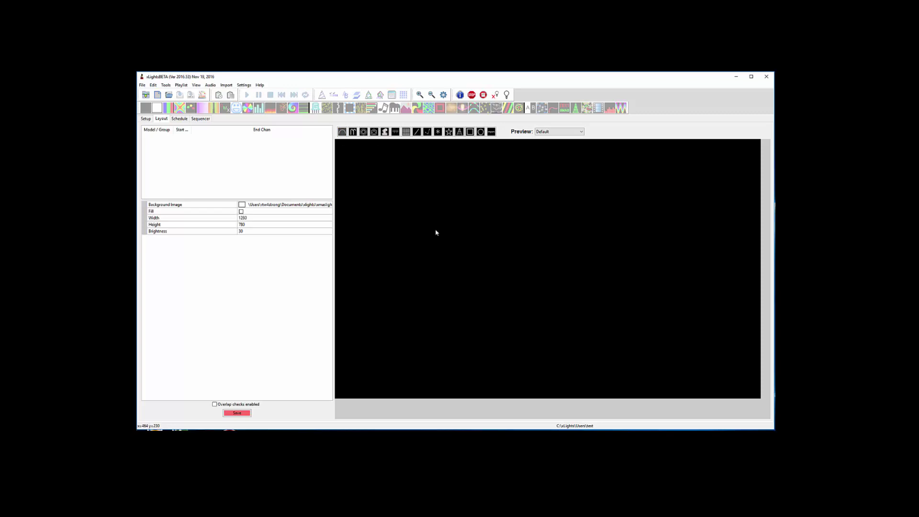
left_click_drag(405, 262, 534, 259)
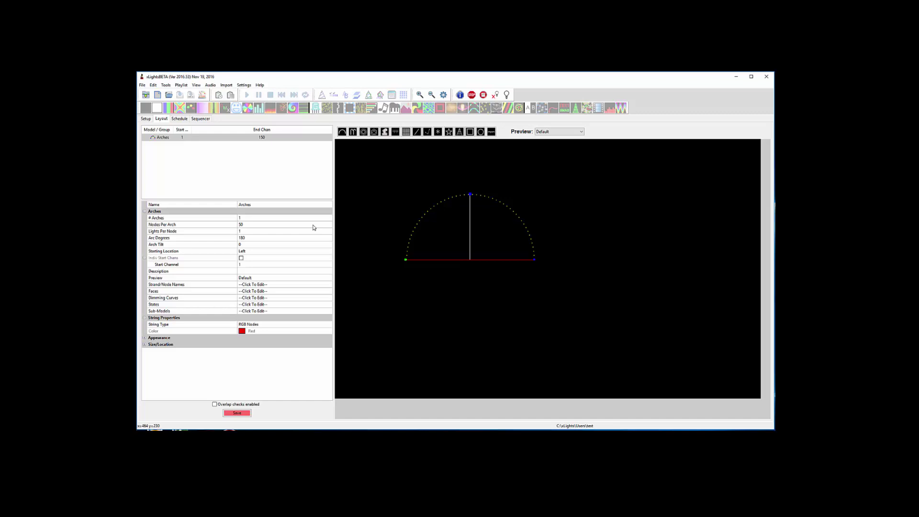
Make the Arches model a white Single Color string, cutting its channels to 1–50
left_click(249, 325)
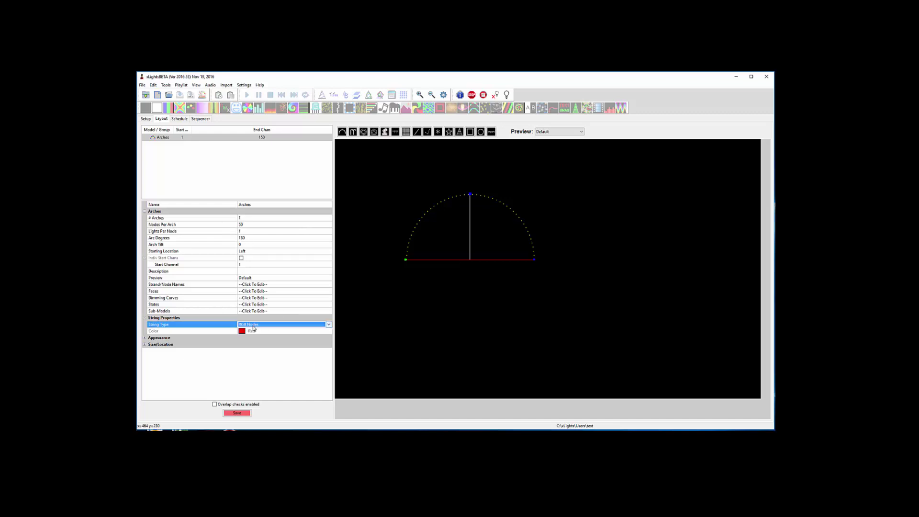
left_click(329, 325)
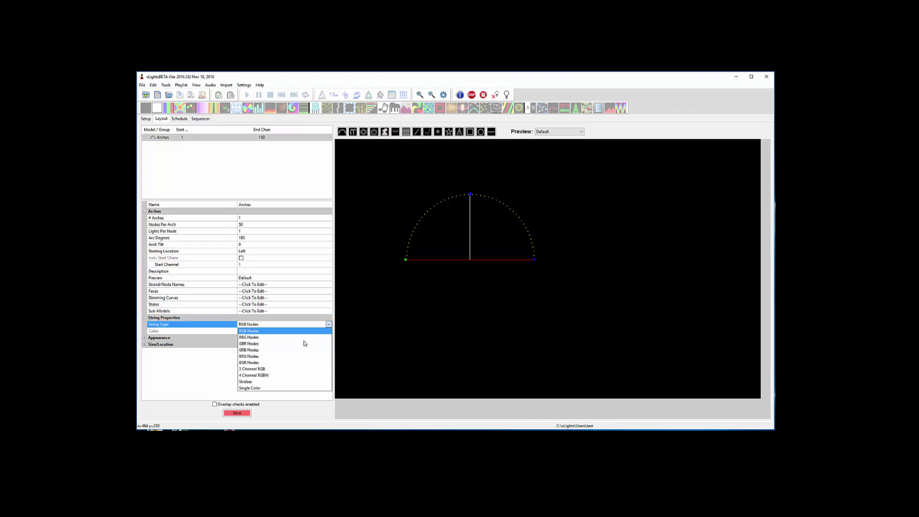
left_click(262, 390)
left_click(244, 332)
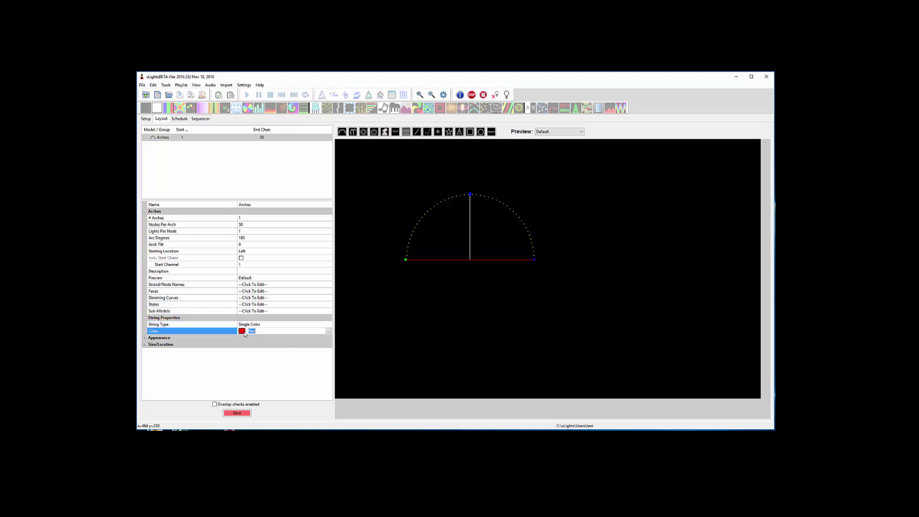
left_click(328, 331)
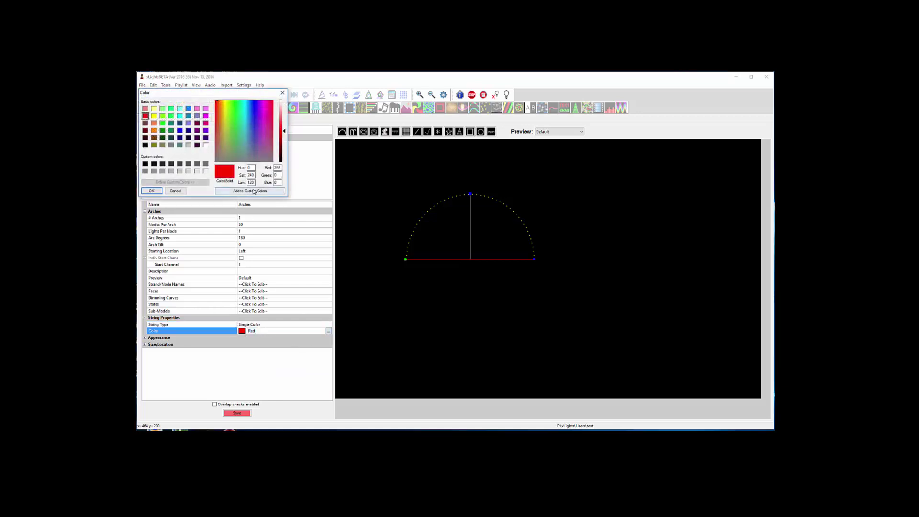
left_click(205, 145)
left_click(150, 191)
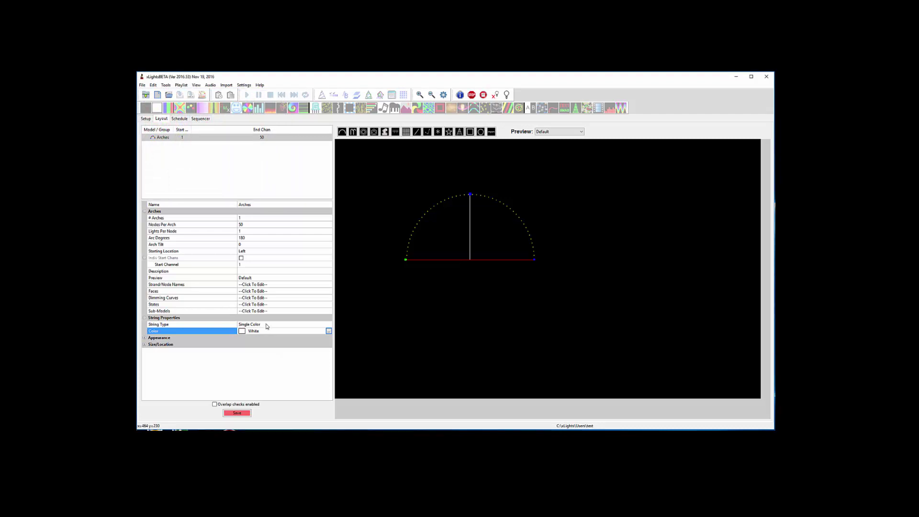
Give the arch 15 nodes per arch and 25 lights per node
left_click(249, 224)
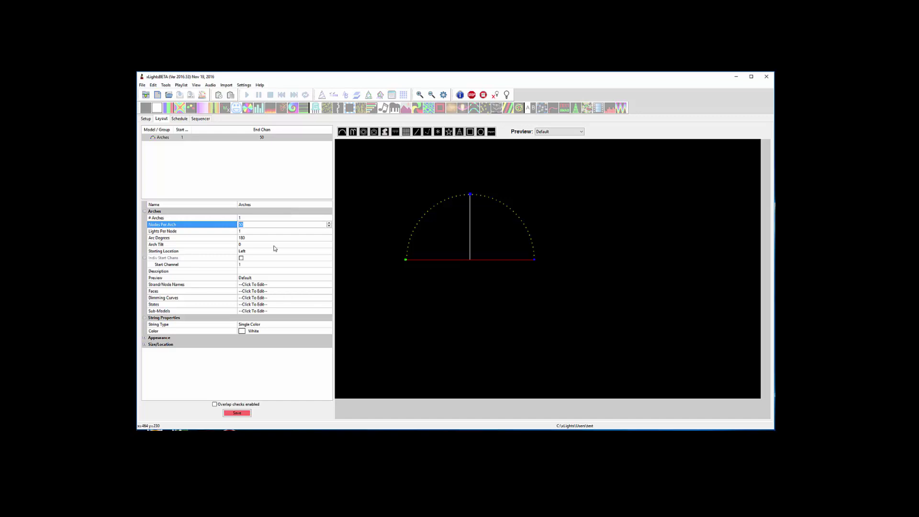
left_click(251, 233)
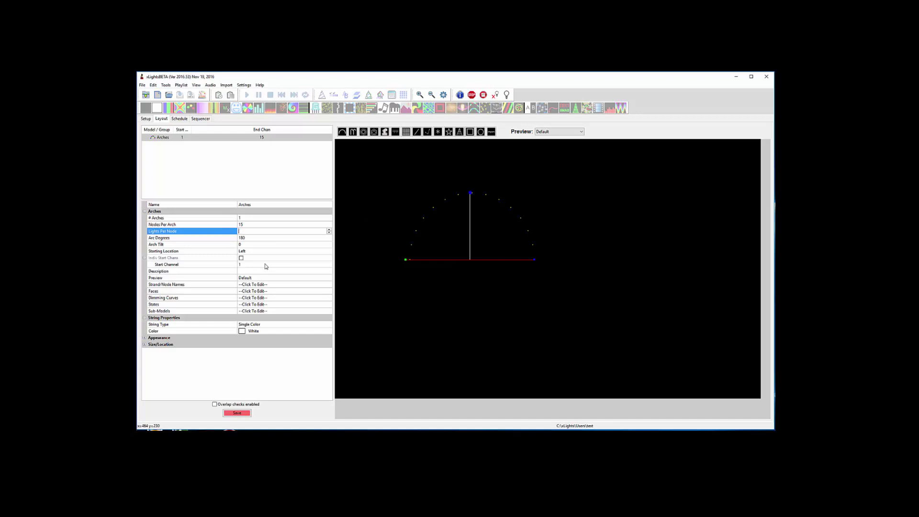
left_click(266, 238)
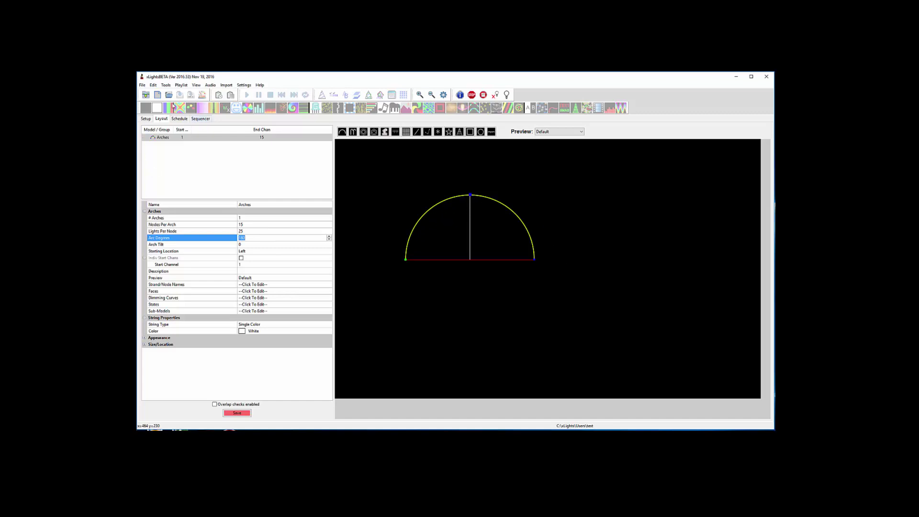
Quick-start a new 20fps (50ms) sequence showing the Arches model in the Sequencer
left_click(157, 95)
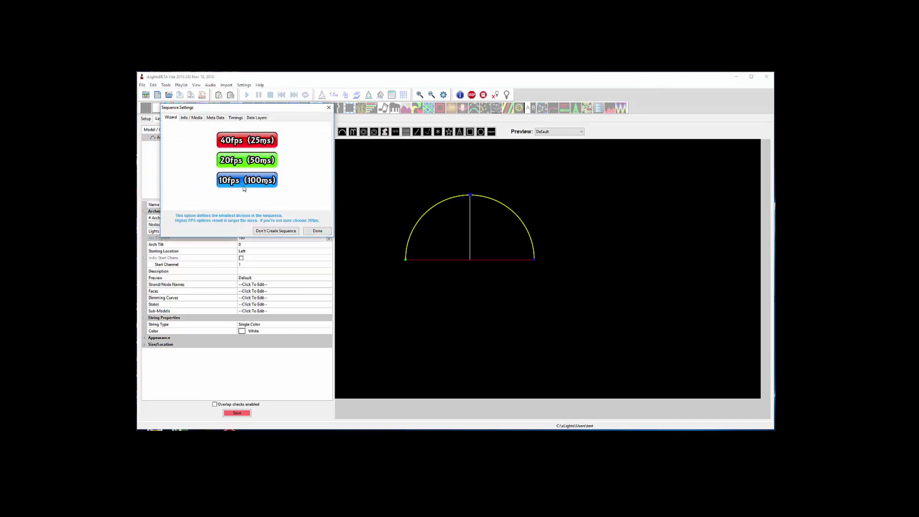
left_click(246, 162)
left_click(246, 175)
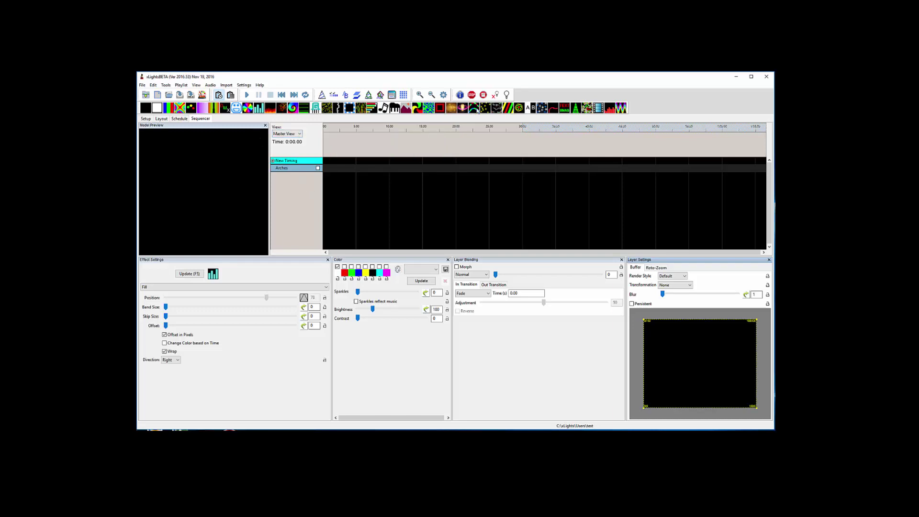
Place a Single Strand chase on Arches from about 3.4 to 10.9 s with 4 chases and 2.2 cycles
left_click_drag(463, 109, 394, 167)
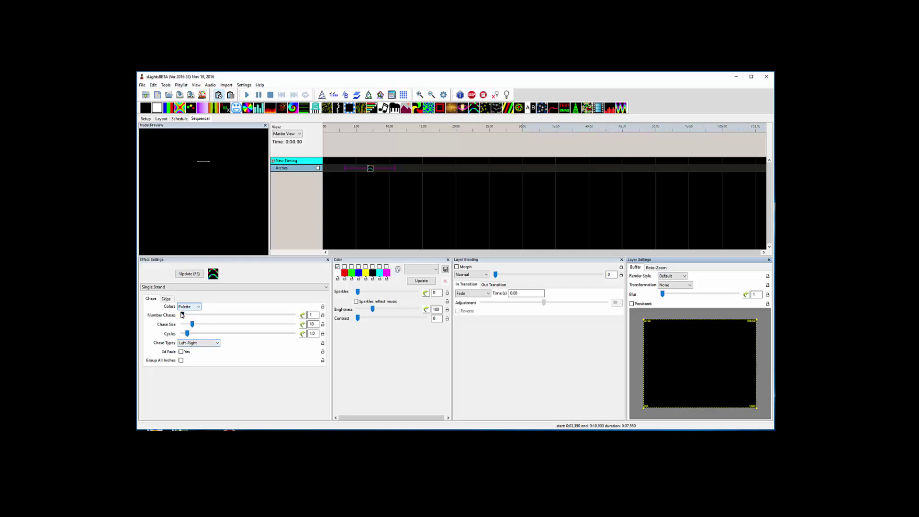
left_click_drag(182, 315, 199, 315)
left_click_drag(187, 333, 196, 334)
Expand Arches into Strand 1 and its nodes, and stretch the chase to about 17 s at 1.0 cycles
double_click(293, 169)
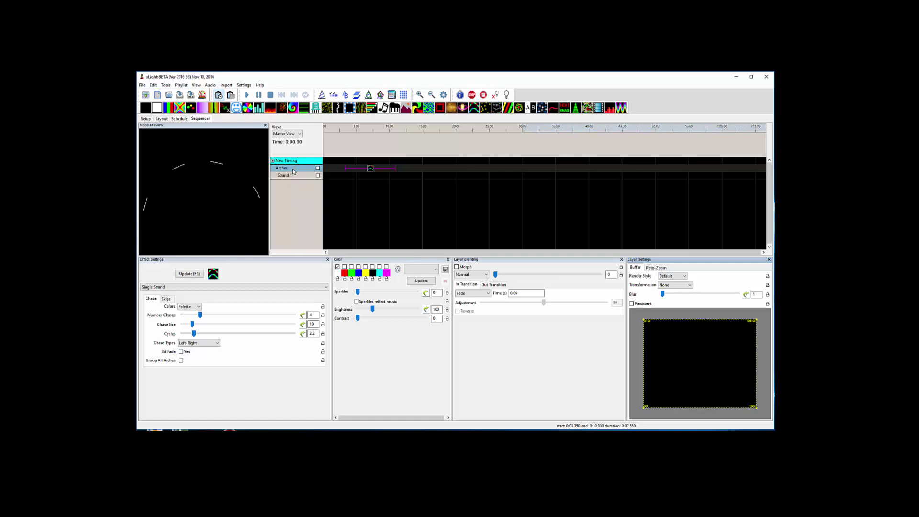
double_click(291, 175)
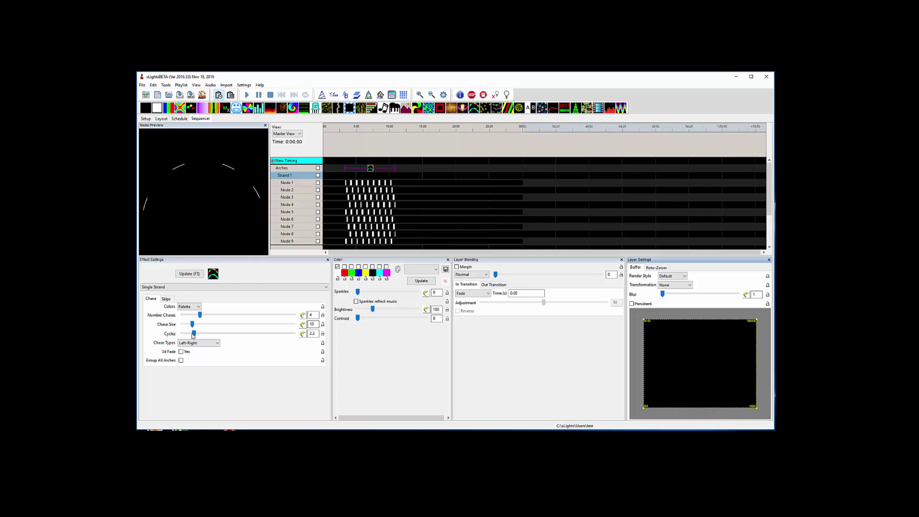
left_click_drag(193, 335, 185, 337)
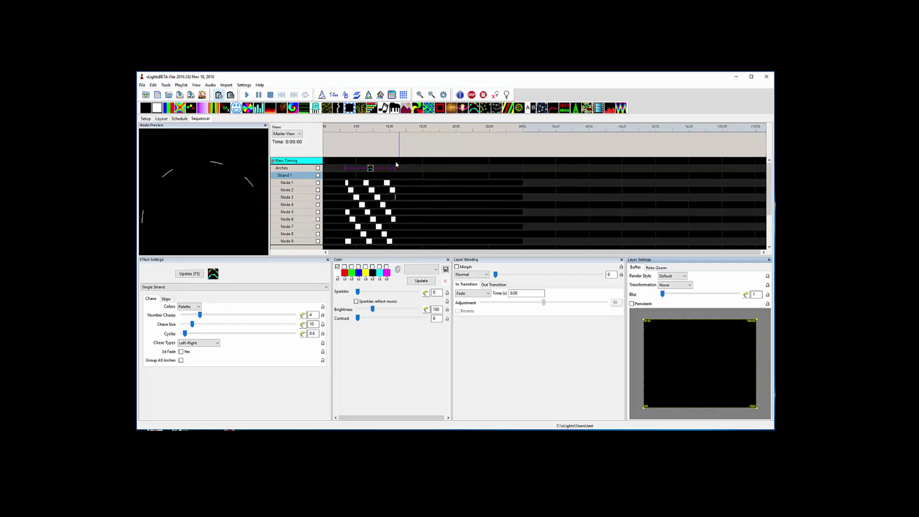
left_click_drag(395, 164, 437, 166)
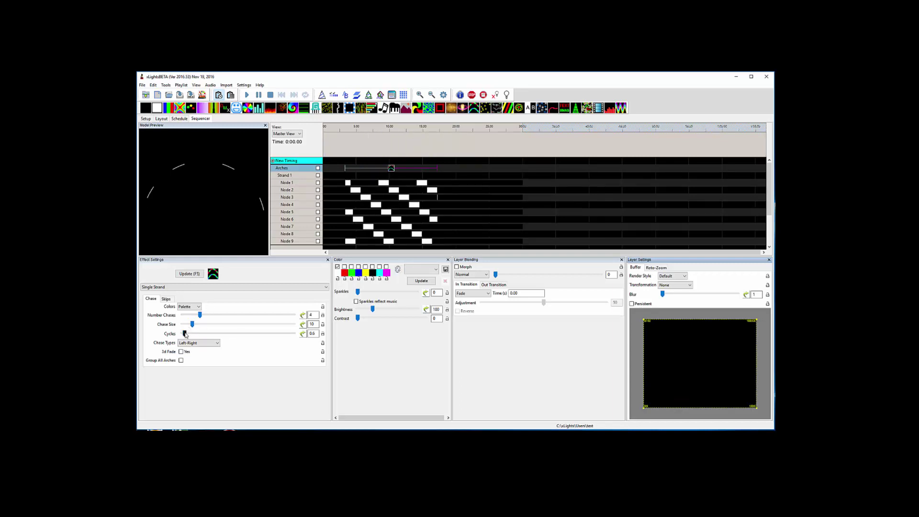
left_click_drag(185, 334, 192, 336)
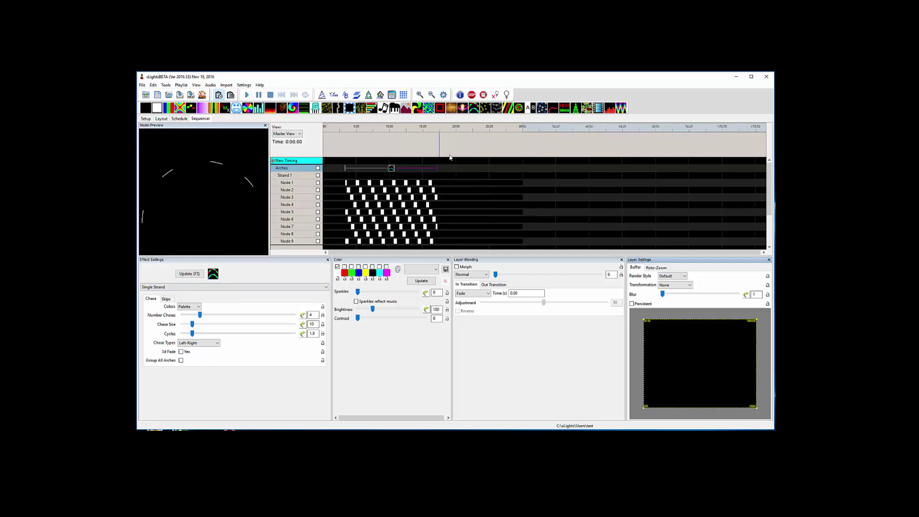
Shorten the chase and add a Marquee effect after it with black in its palette
scroll(428, 173, "up", 2)
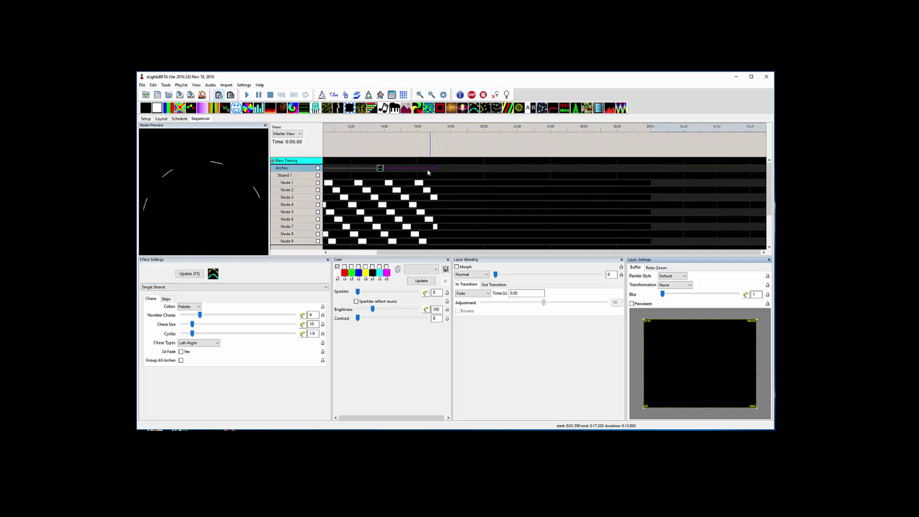
left_click_drag(437, 168, 343, 168)
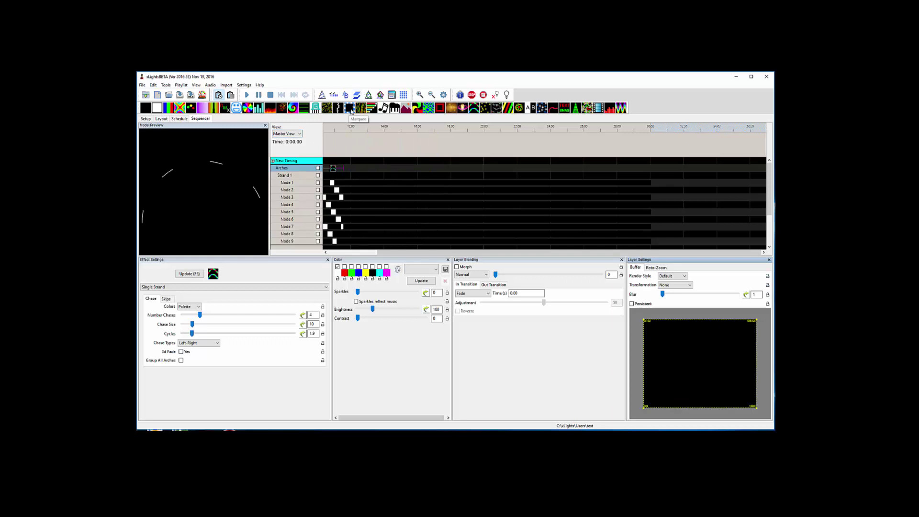
left_click_drag(351, 111, 407, 168)
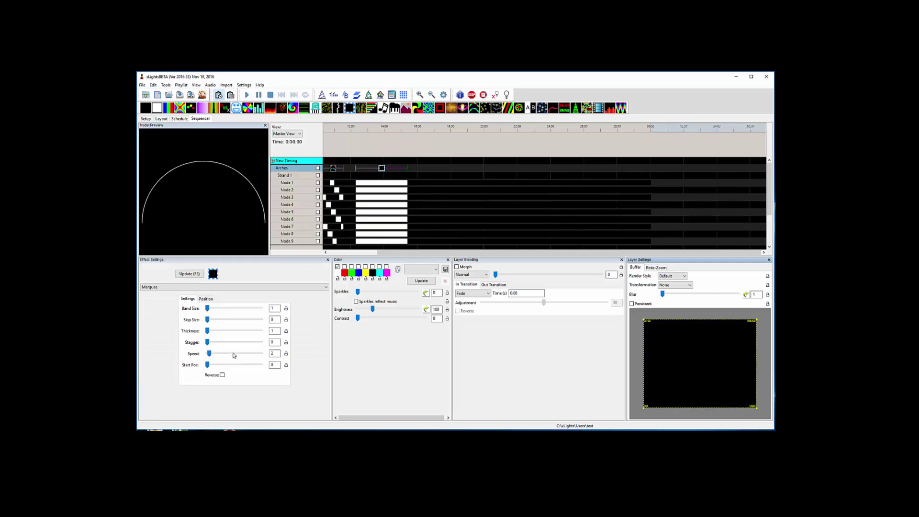
left_click(372, 267)
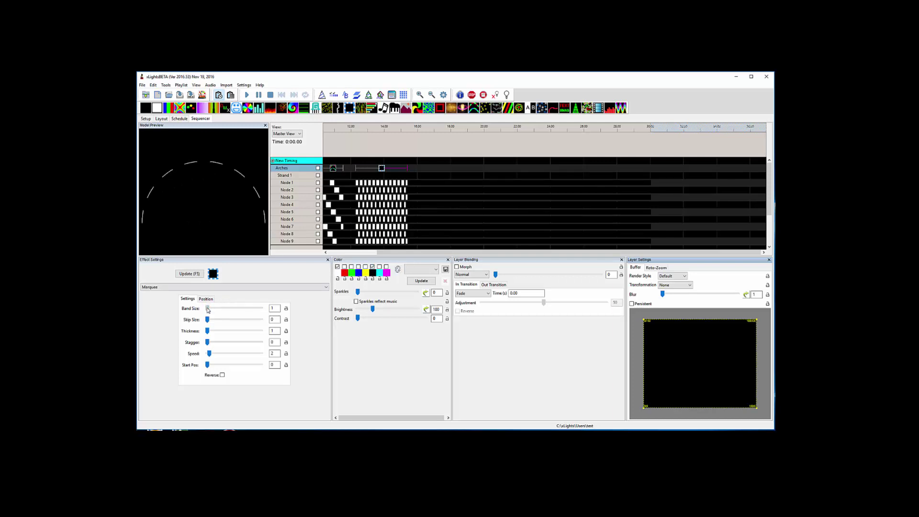
Set the Marquee skip size to 2 and add a Spirals effect spanning 16–17 s
left_click_drag(207, 309, 207, 308)
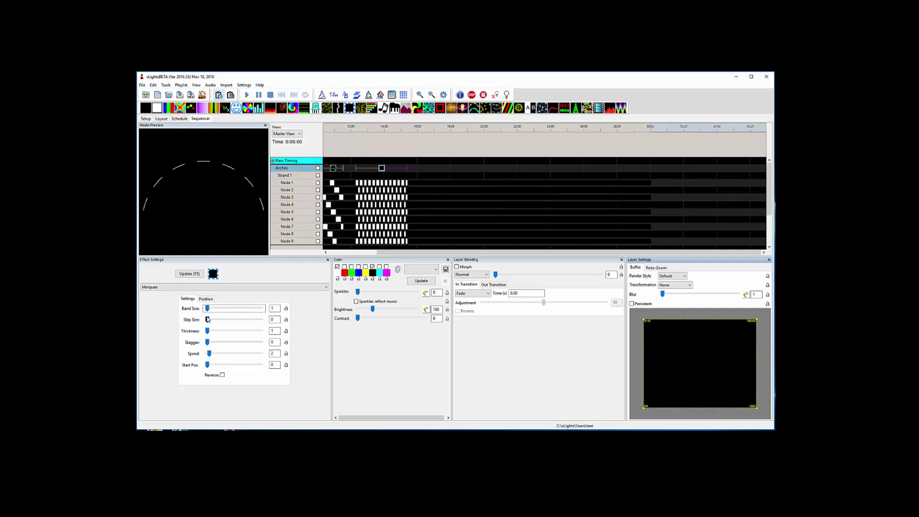
left_click(207, 319)
left_click_drag(207, 319, 208, 319)
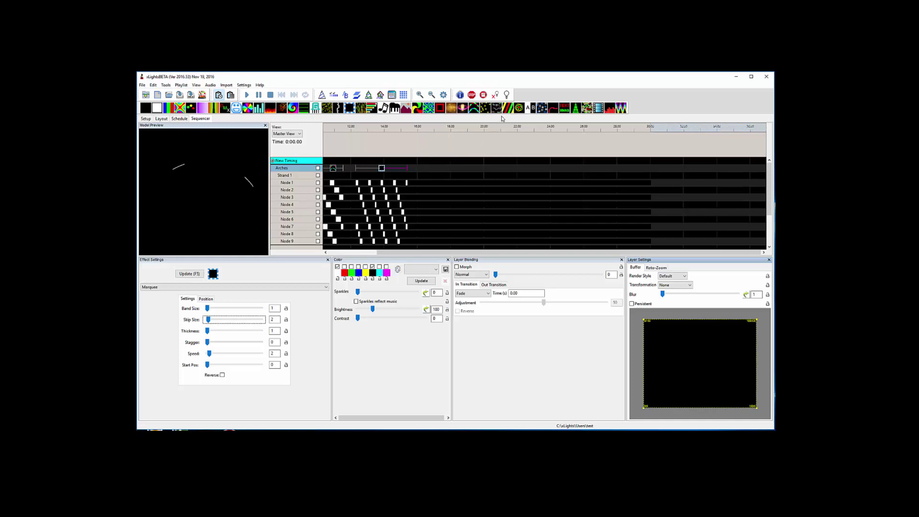
left_click_drag(510, 111, 432, 171)
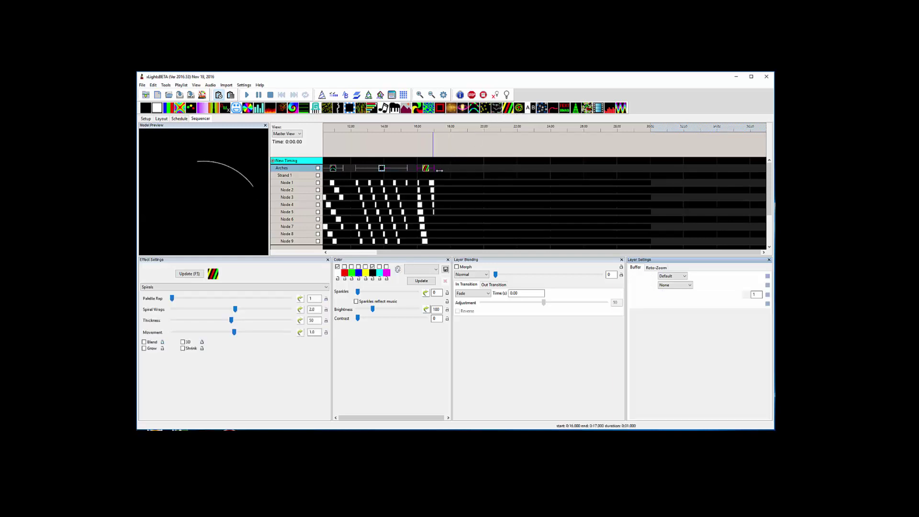
Drop black from the Spirals palette and set Palette Rep 4 with Spiral Wraps around 9.6
left_click(371, 266)
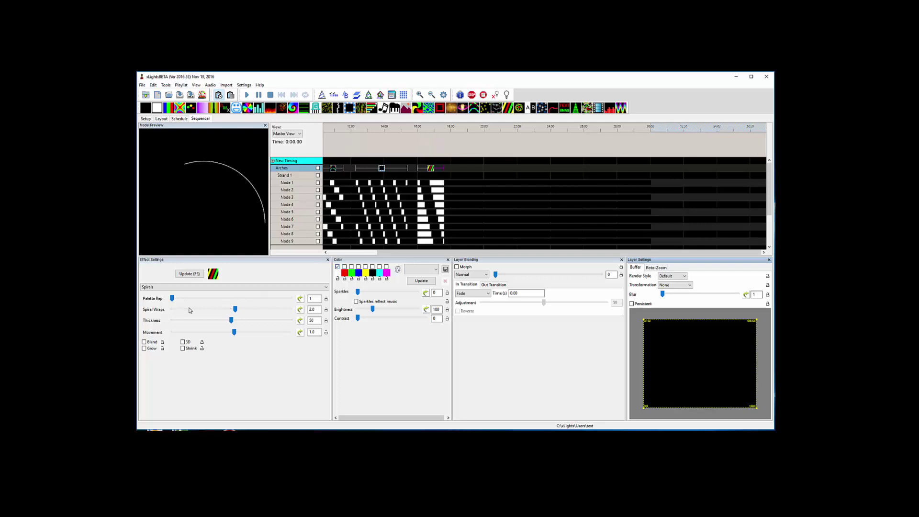
left_click_drag(234, 310, 209, 312)
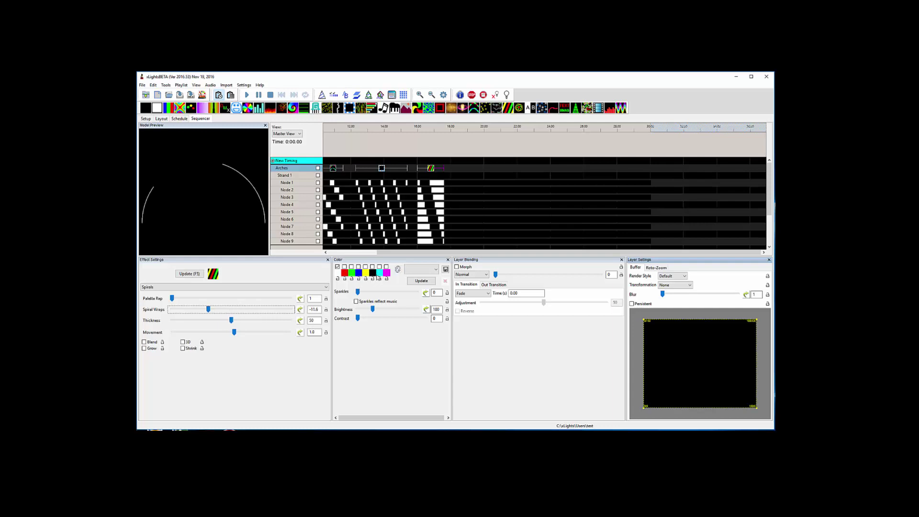
left_click_drag(209, 310, 257, 307)
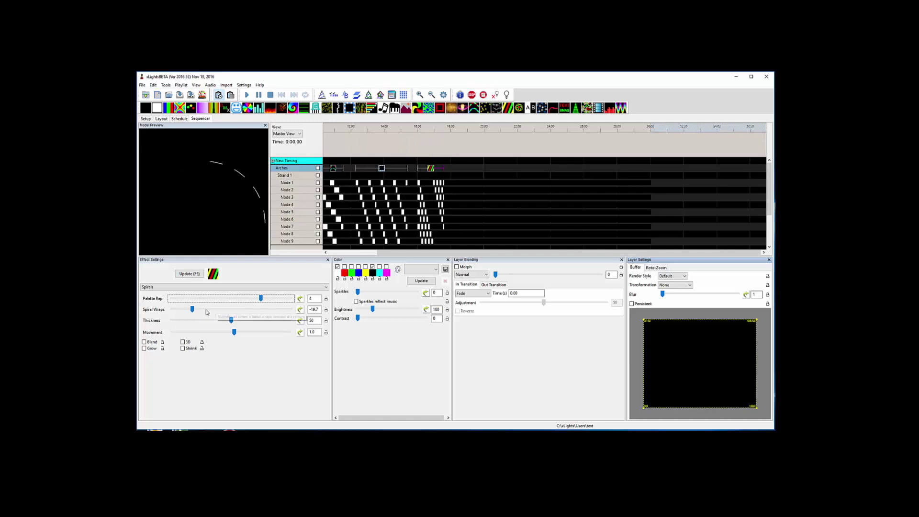
left_click_drag(193, 309, 202, 313)
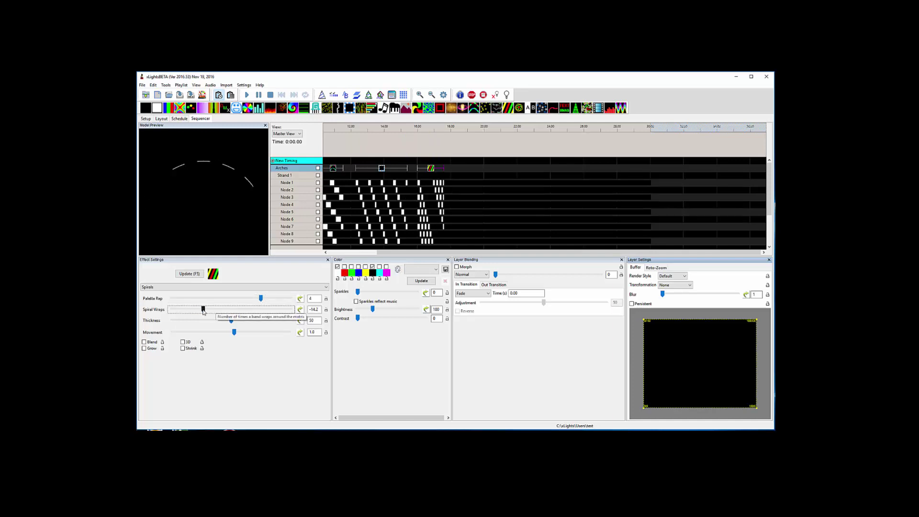
left_click_drag(205, 312, 251, 311)
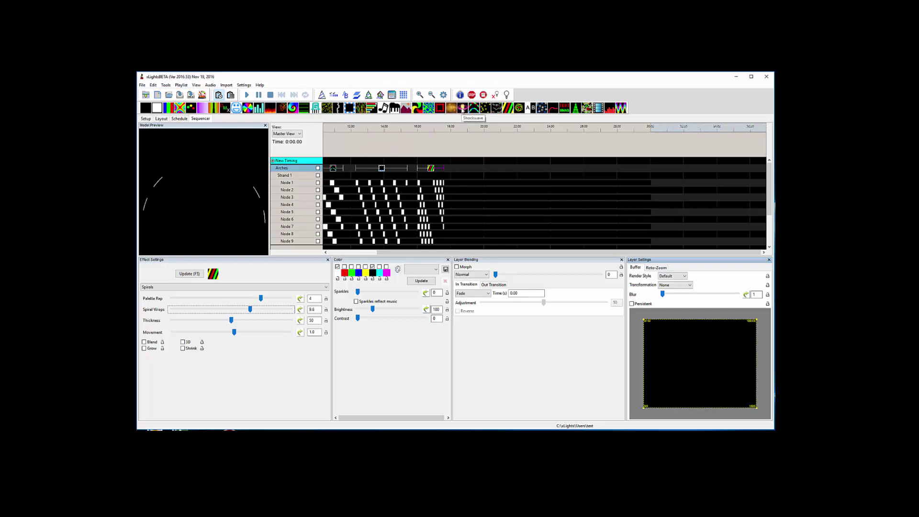
Add a Shockwave effect near 19 s on Arches with Center Y 51 and Radius2 9
left_click_drag(470, 157, 462, 168)
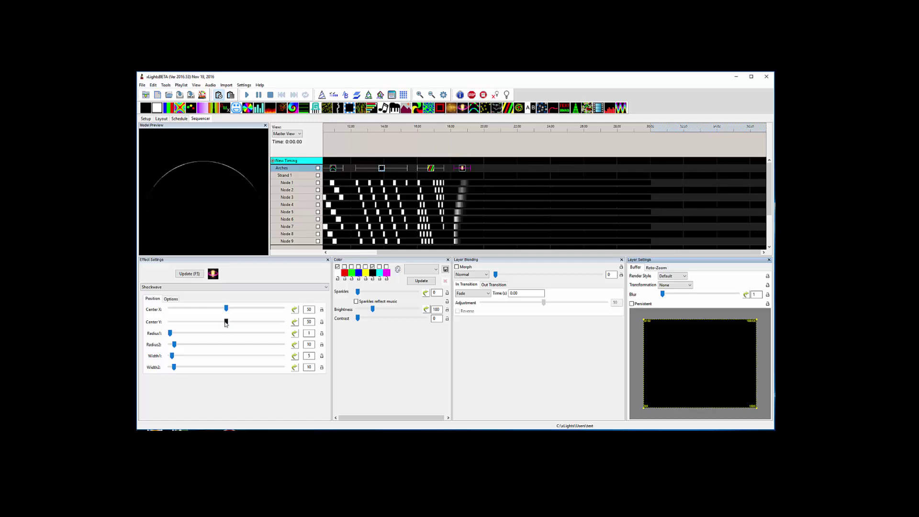
mouse_move(226, 321)
left_mouse_down()
mouse_move(169, 322)
mouse_move(229, 324)
mouse_move(223, 309)
mouse_move(174, 307)
mouse_move(271, 310)
mouse_move(209, 310)
mouse_move(253, 309)
mouse_move(218, 306)
mouse_move(227, 306)
left_mouse_up()
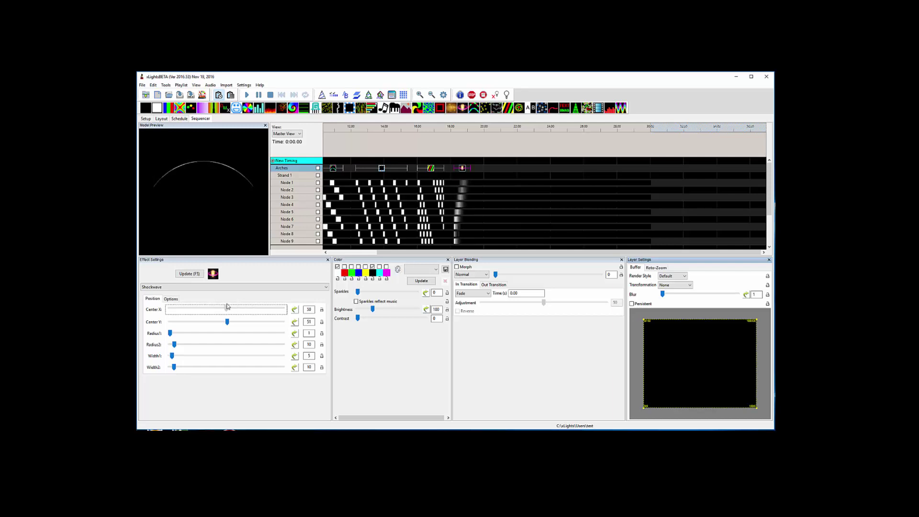
left_click_drag(175, 345, 183, 369)
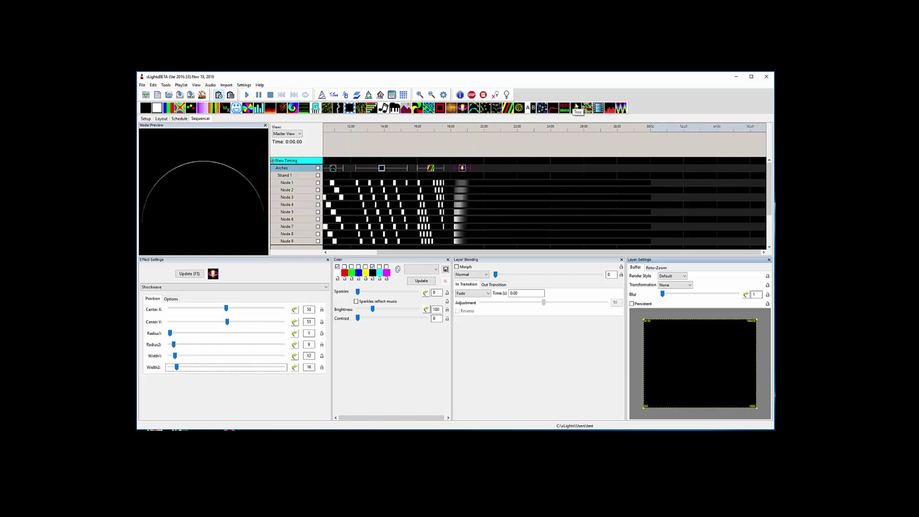
left_click_drag(620, 108, 488, 168)
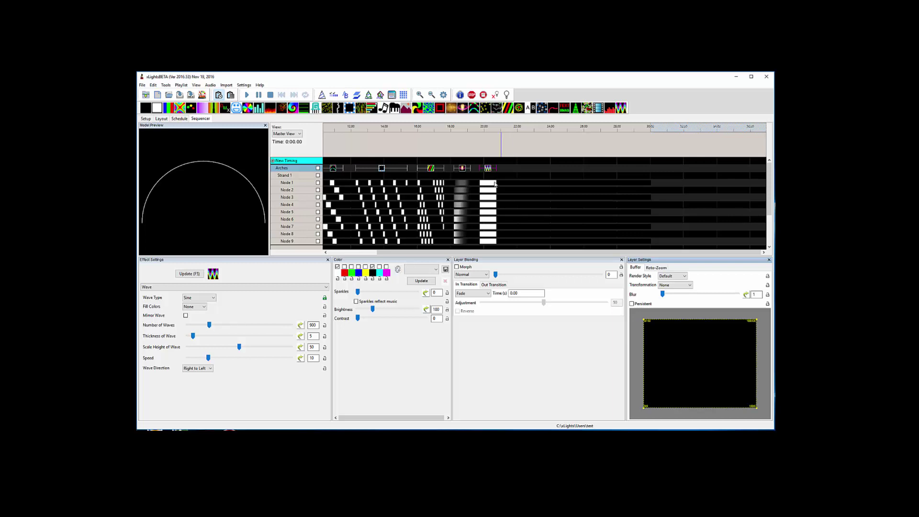
left_click_drag(209, 328, 192, 328)
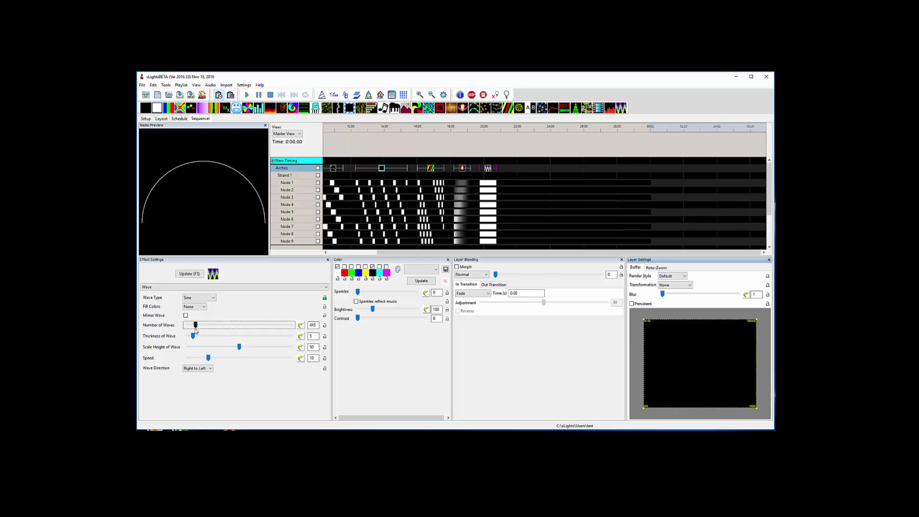
left_click_drag(193, 336, 188, 336)
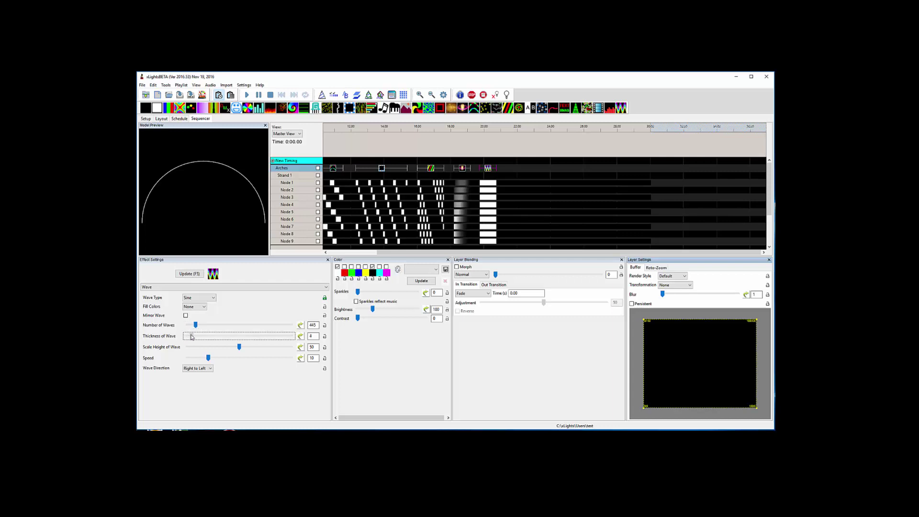
left_click(197, 368)
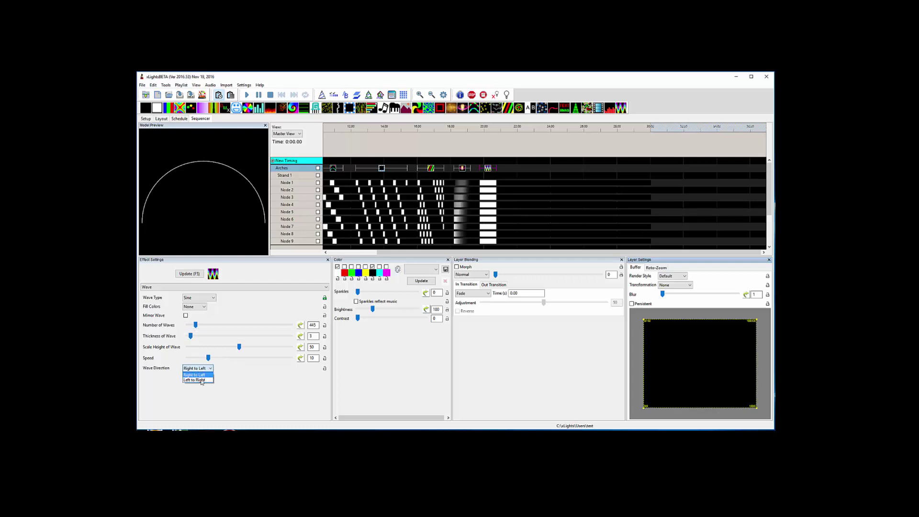
left_click(195, 380)
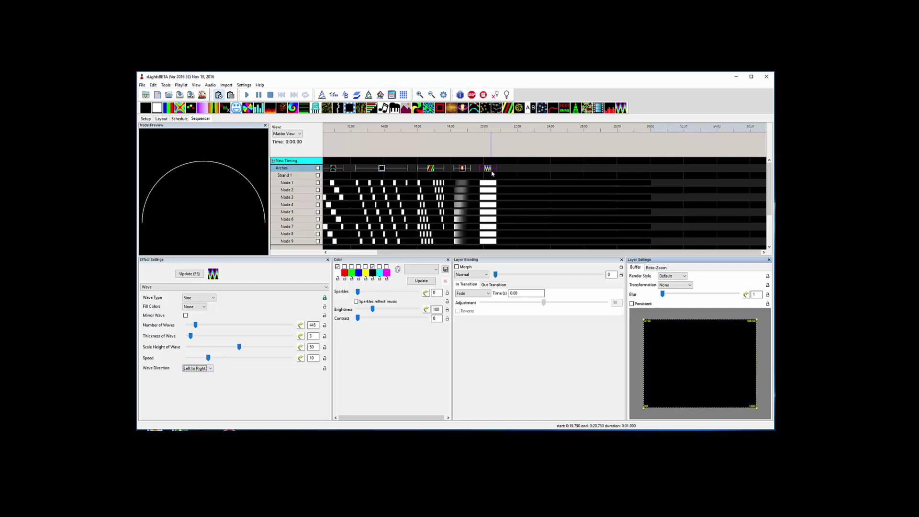
key("Delete")
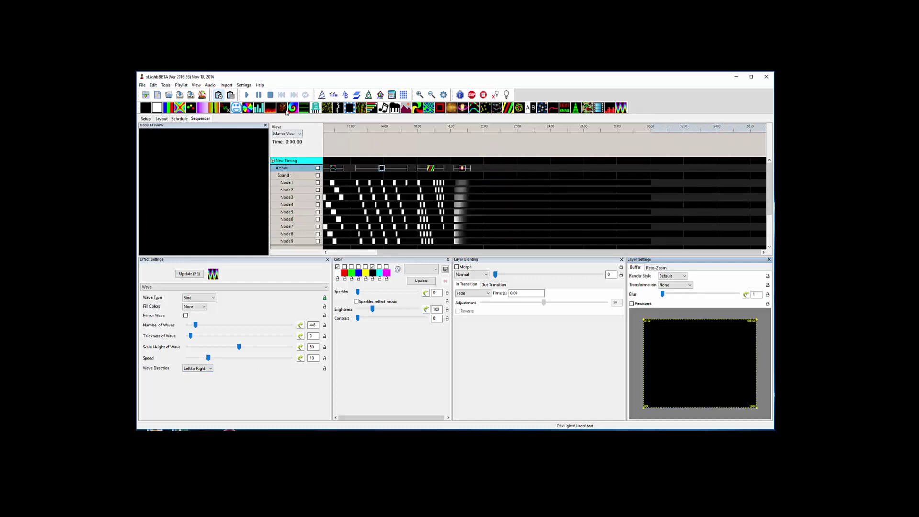
Add a Galaxy effect around 20 s, then a Fan effect with blade width 100
left_click_drag(292, 109, 482, 167)
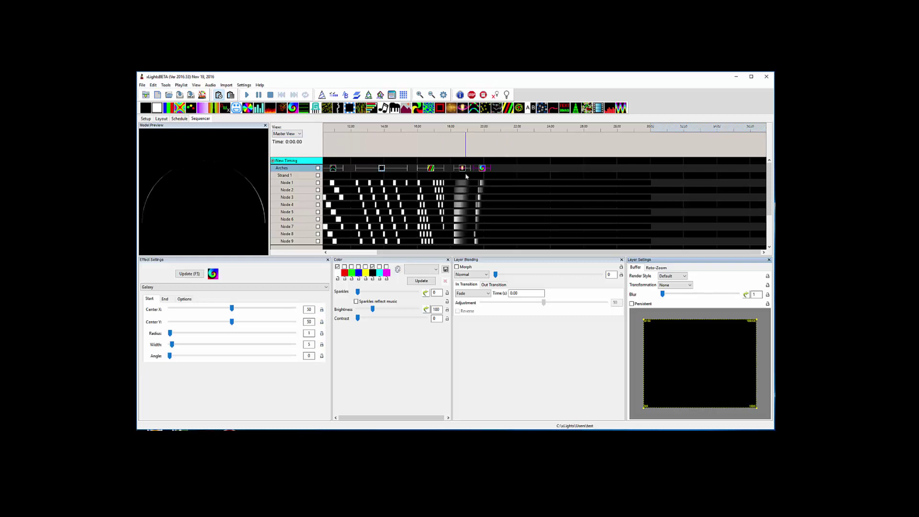
left_click(482, 168)
left_click_drag(258, 108, 503, 168)
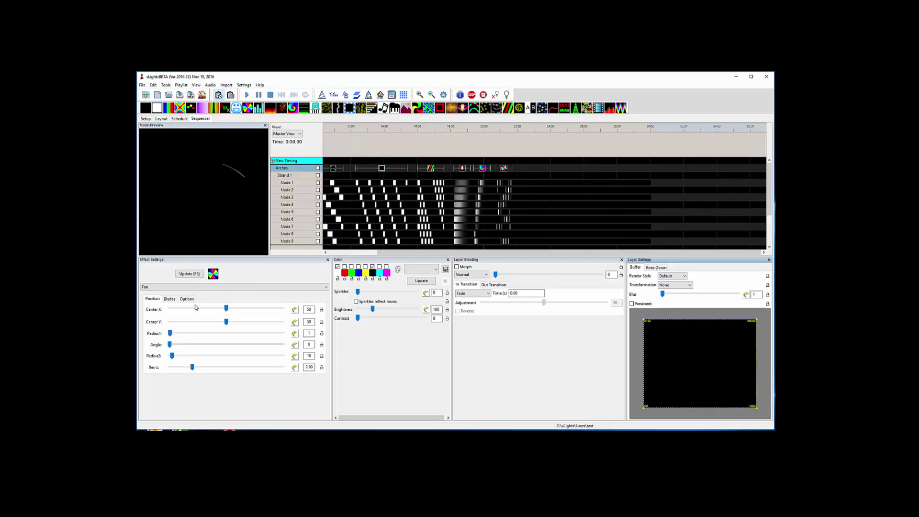
left_click(169, 299)
left_click_drag(227, 320, 288, 321)
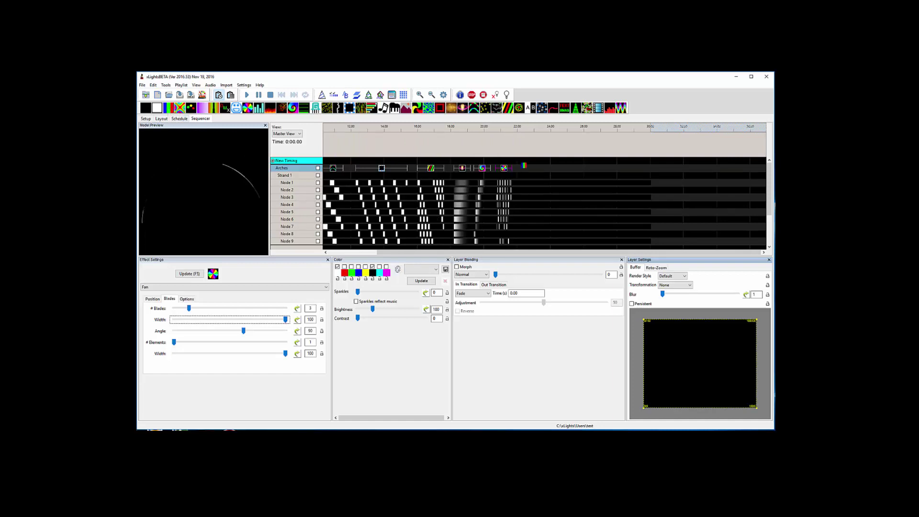
Add a Bars effect after the Fan on Arches, direction Right, and drag its end later
left_click_drag(532, 168, 529, 168)
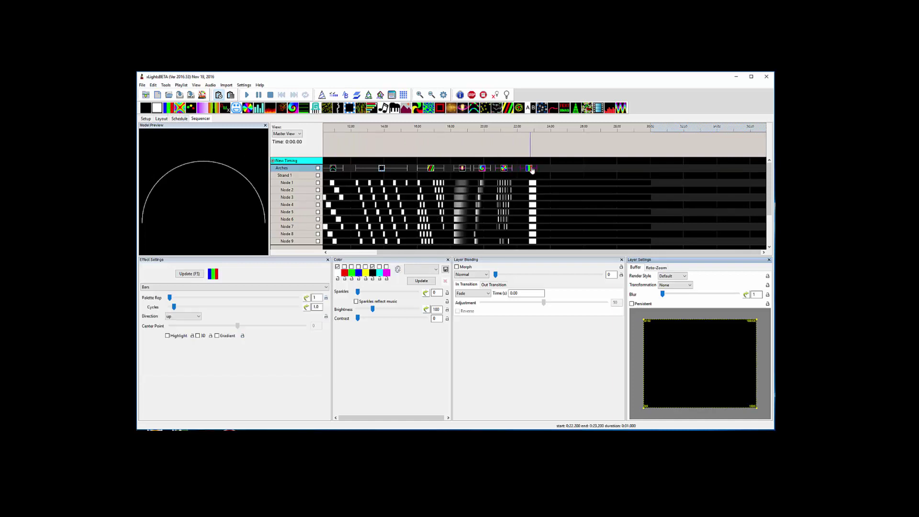
left_click(183, 316)
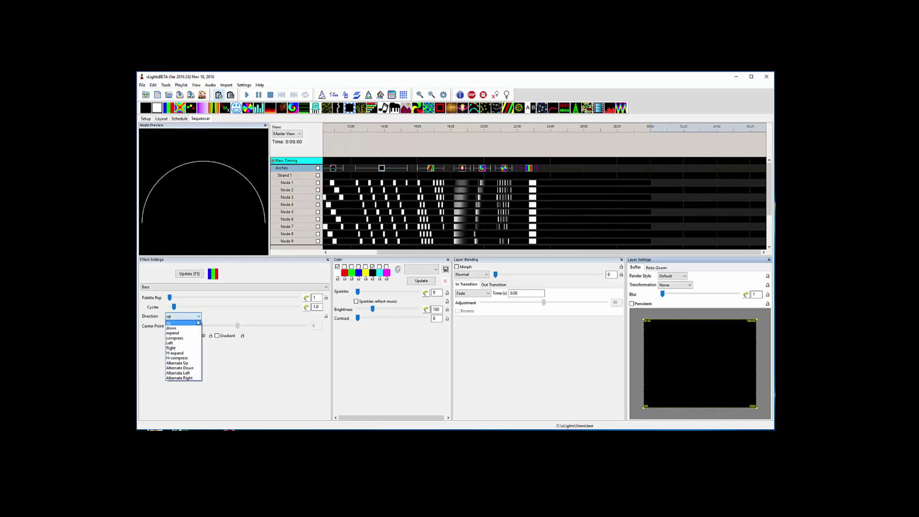
left_click(181, 349)
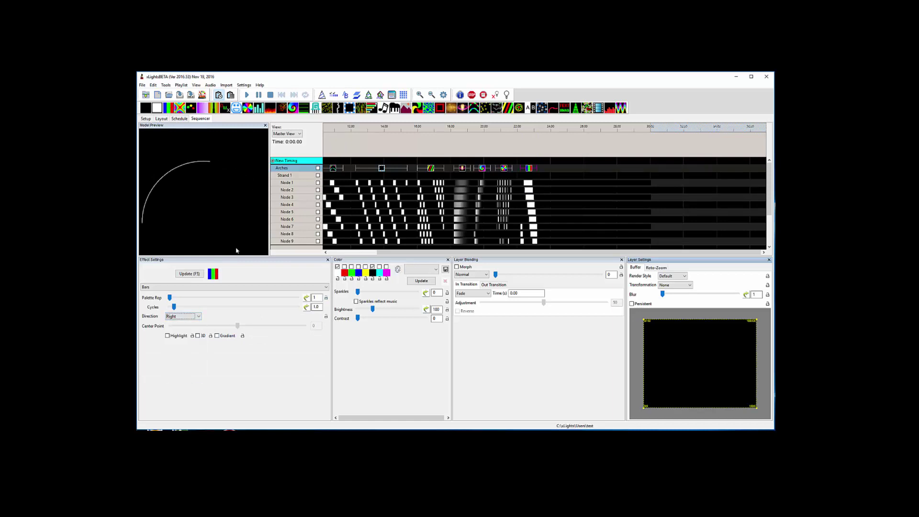
left_click(534, 167)
left_click_drag(535, 167, 550, 167)
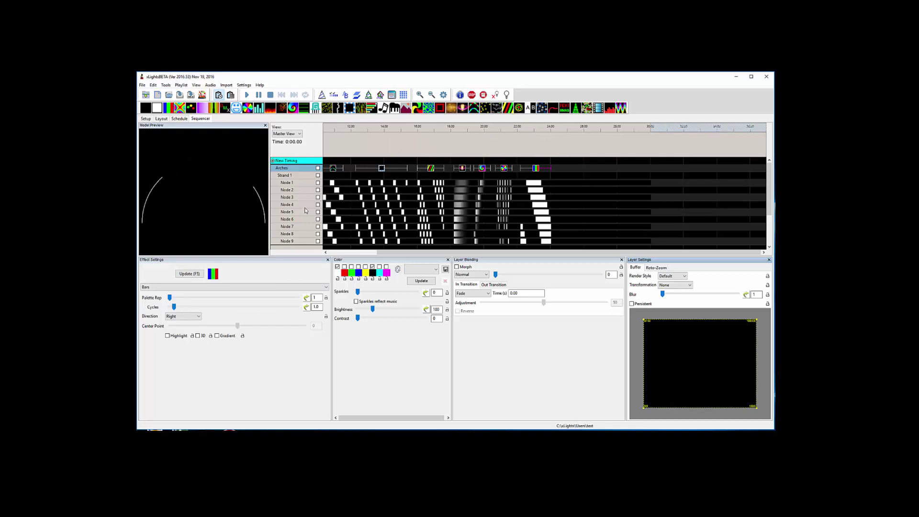
left_click(162, 118)
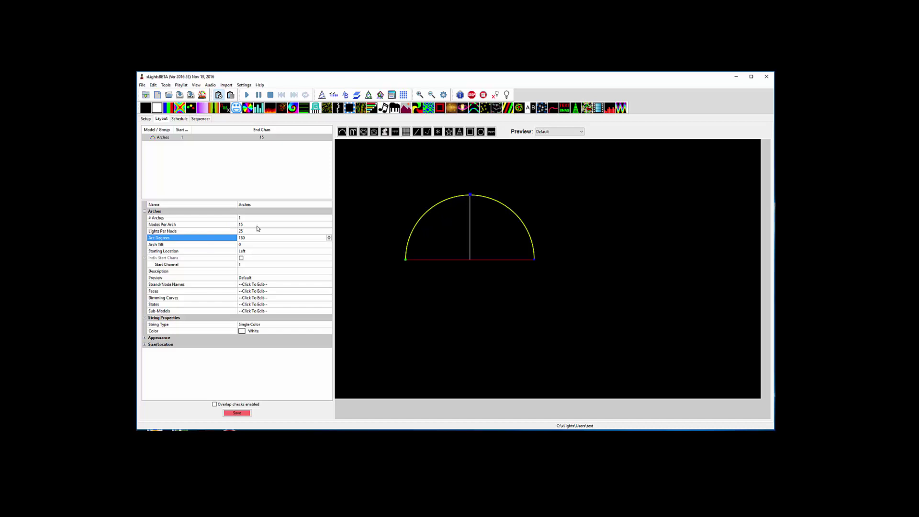
left_click(200, 118)
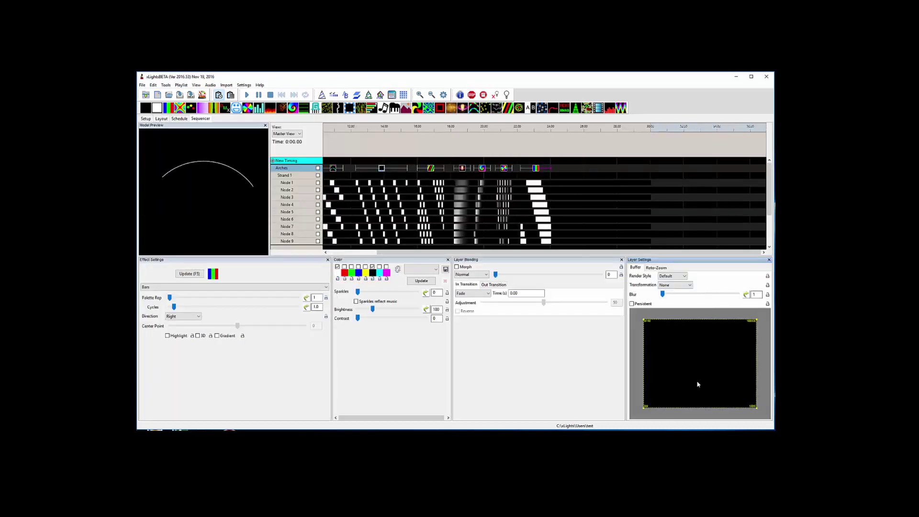